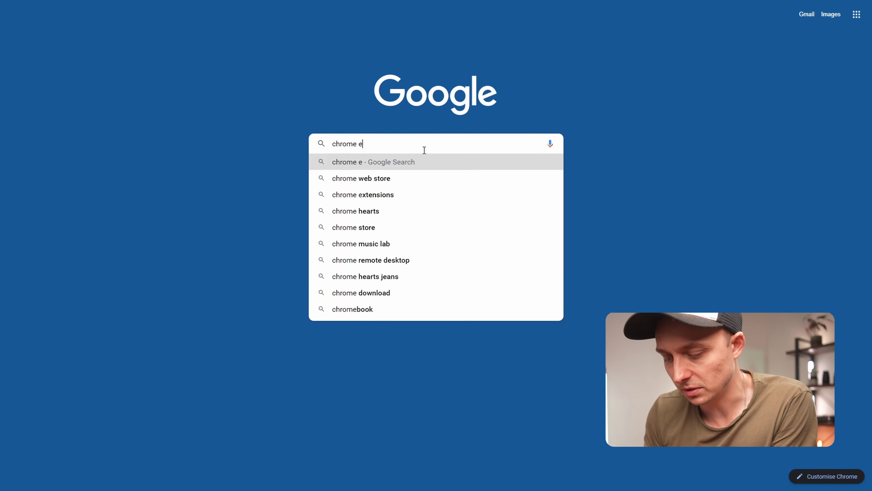
# - Find the Chrome Web Store and search it for 'inssist' to list the Inssist extensions
pyautogui.write('x')
pyautogui.press('Return')
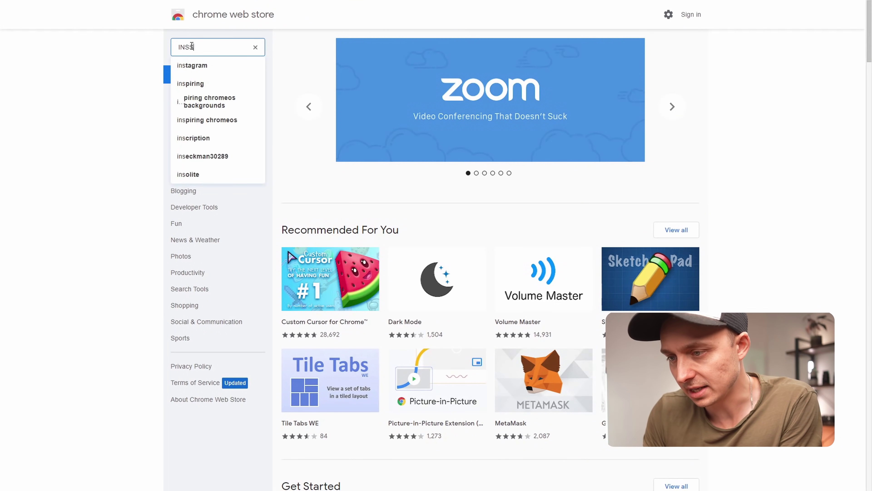
pyautogui.write('SIST')
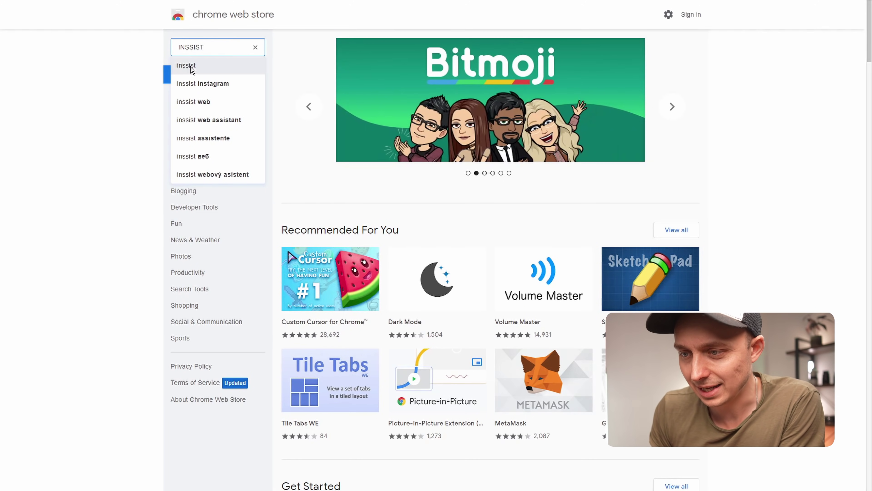
pyautogui.click(191, 65)
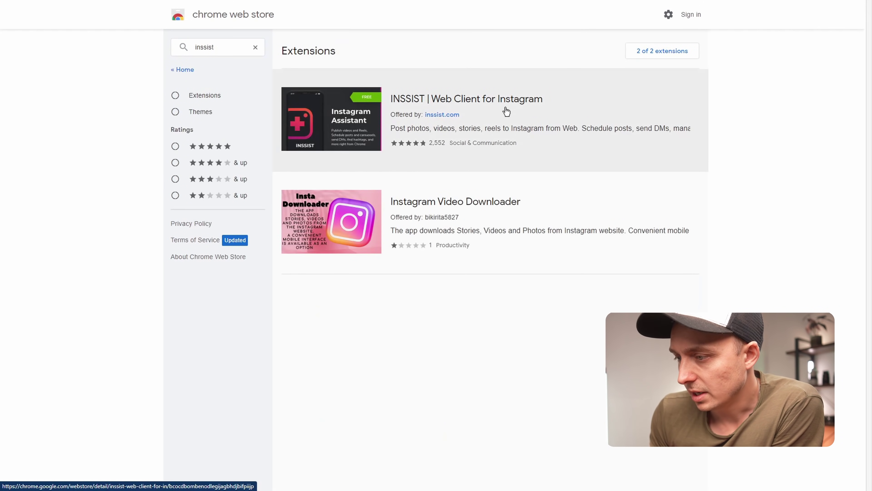
# - Open the INSSIST | Web Client for Instagram page and add the extension to Chrome
pyautogui.click(446, 90)
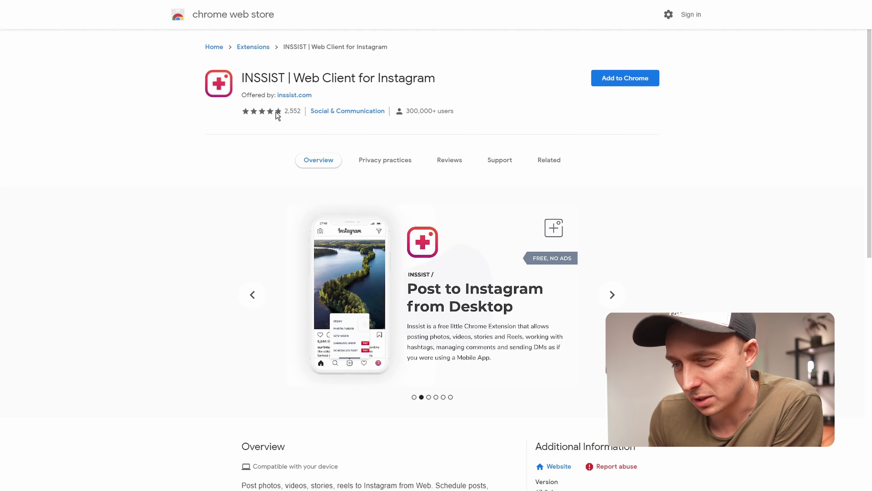
pyautogui.moveTo(281, 115)
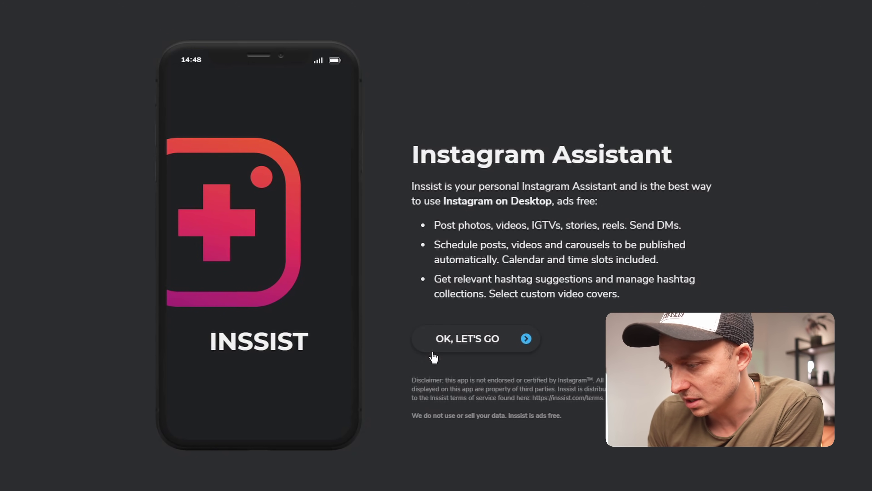
# - Continue past the Inssist intro, accept all Instagram cookies and fill in the account username
pyautogui.click(483, 345)
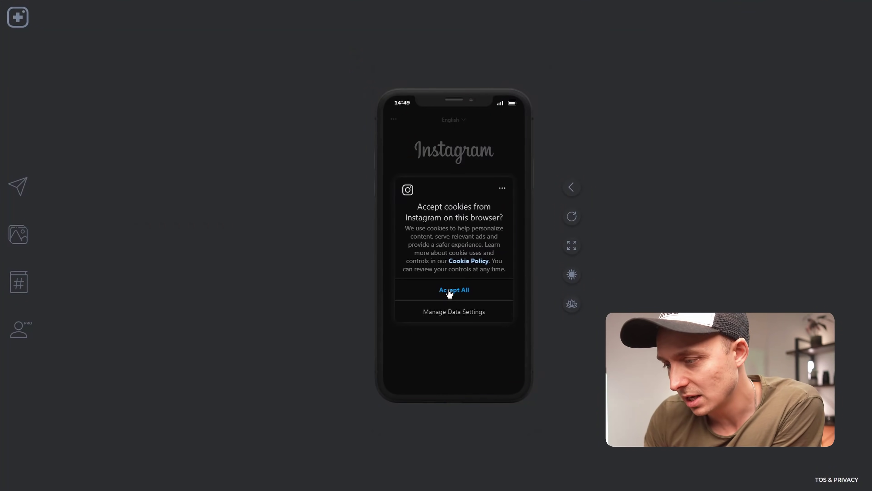
pyautogui.click(450, 294)
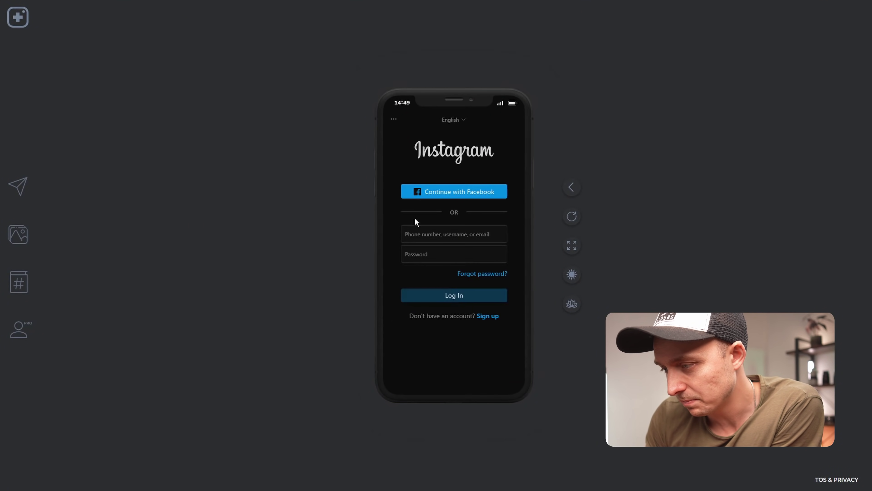
pyautogui.click(435, 236)
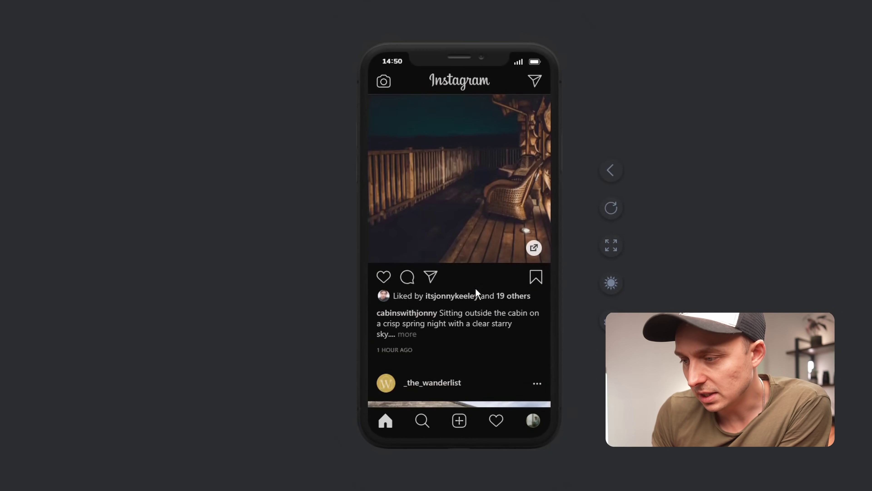
pyautogui.scroll(-20, 475, 288)
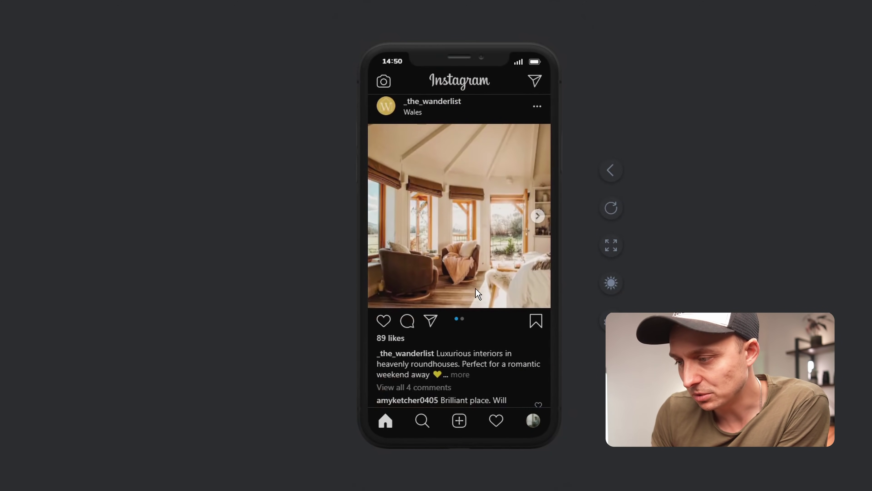
pyautogui.scroll(20, 476, 289)
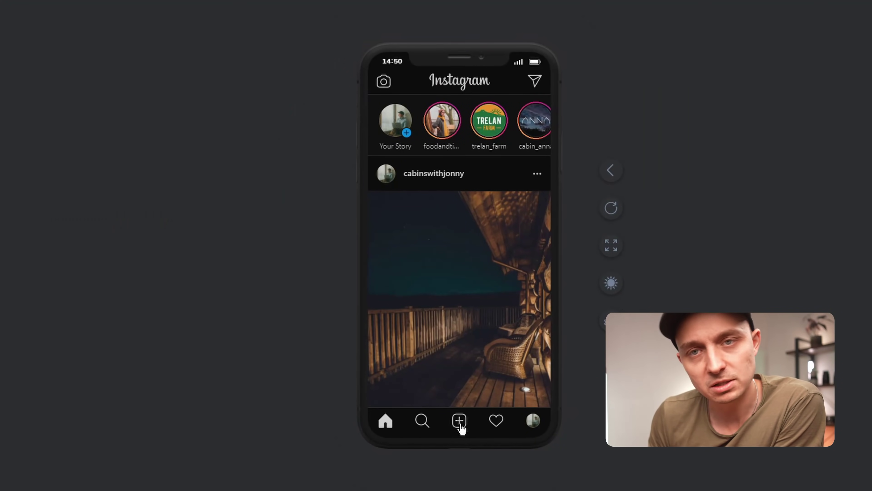
# - Start a photo post with DSC05977, toggling square/portrait crop and rotating it twice
pyautogui.click(460, 425)
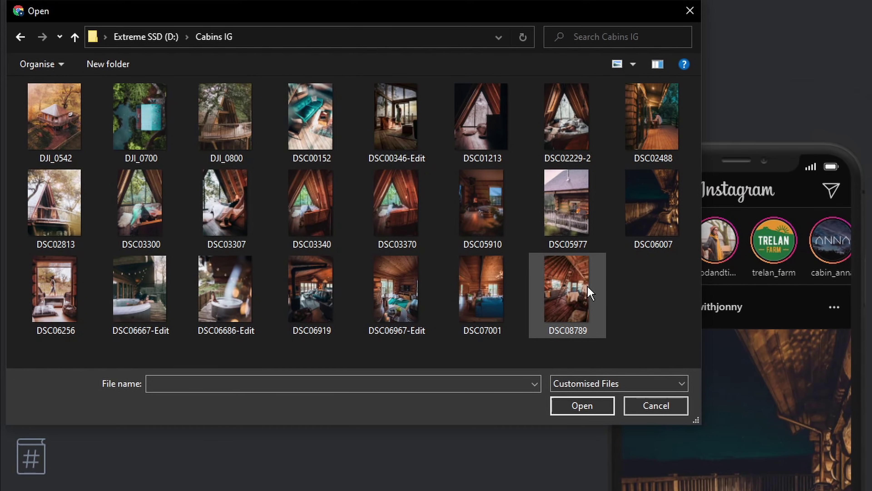
pyautogui.doubleClick(577, 212)
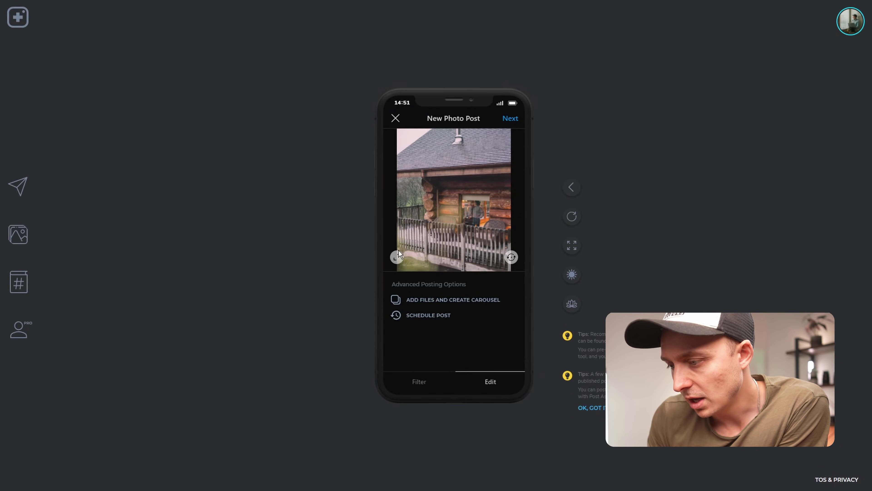
pyautogui.click(395, 257)
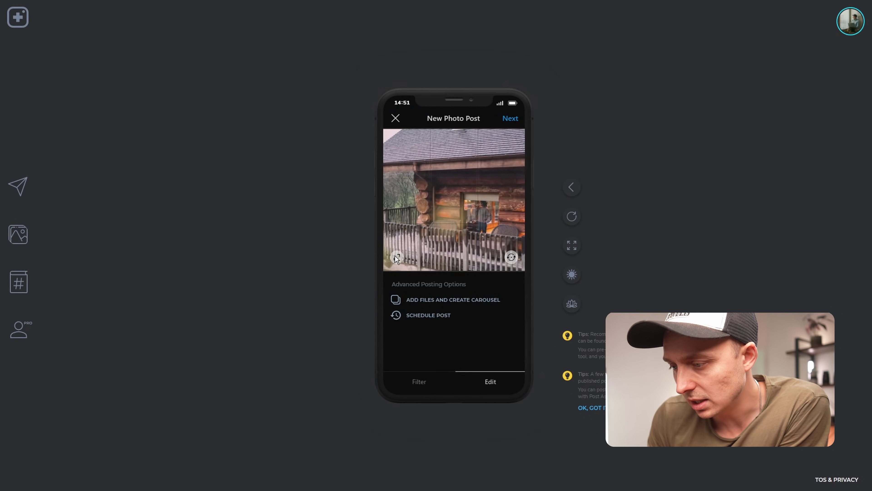
pyautogui.click(396, 257)
pyautogui.click(396, 256)
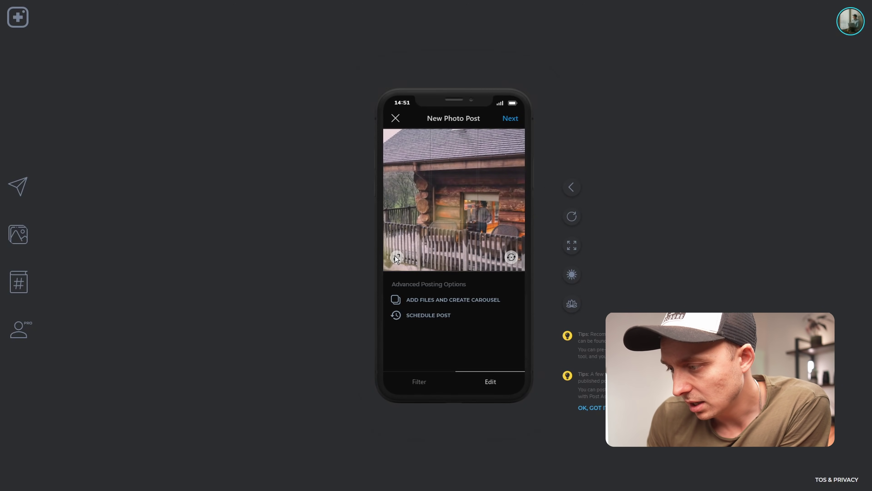
pyautogui.click(396, 257)
pyautogui.click(511, 257)
pyautogui.click(511, 256)
pyautogui.click(511, 257)
pyautogui.click(511, 257)
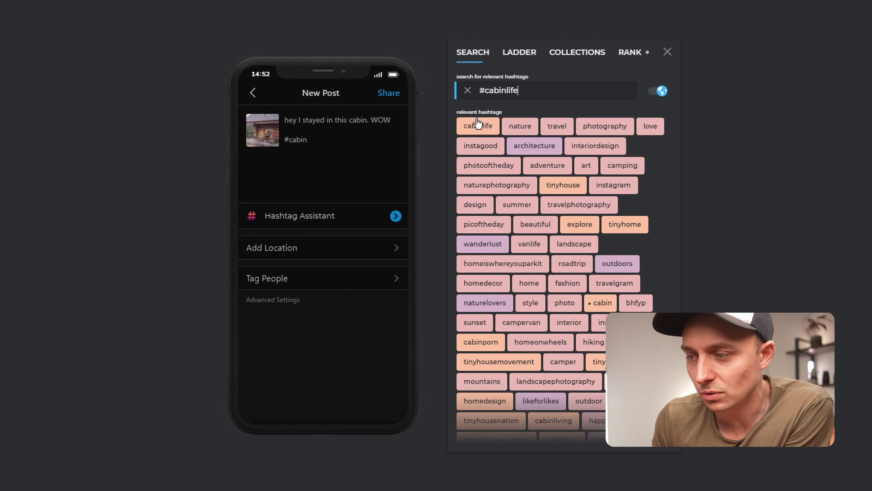
# - Append #cabinlife, #cabinporn, #cabinliving and #cabinlove from the hashtag results after #cabin
pyautogui.moveTo(475, 127)
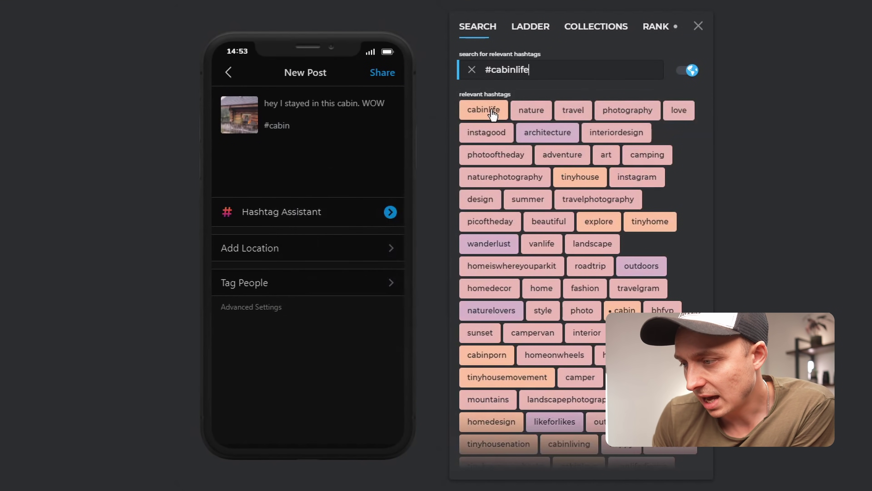
pyautogui.scroll(-2, 472, 217)
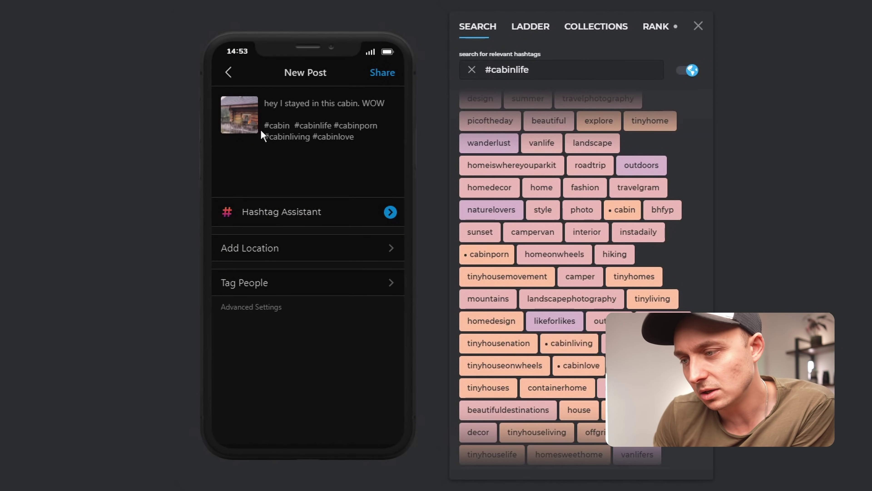
pyautogui.click(532, 27)
# - Review low through very-high ladder suggestions, then save the caption's tags as 'Collection 1'
pyautogui.click(490, 114)
pyautogui.click(528, 113)
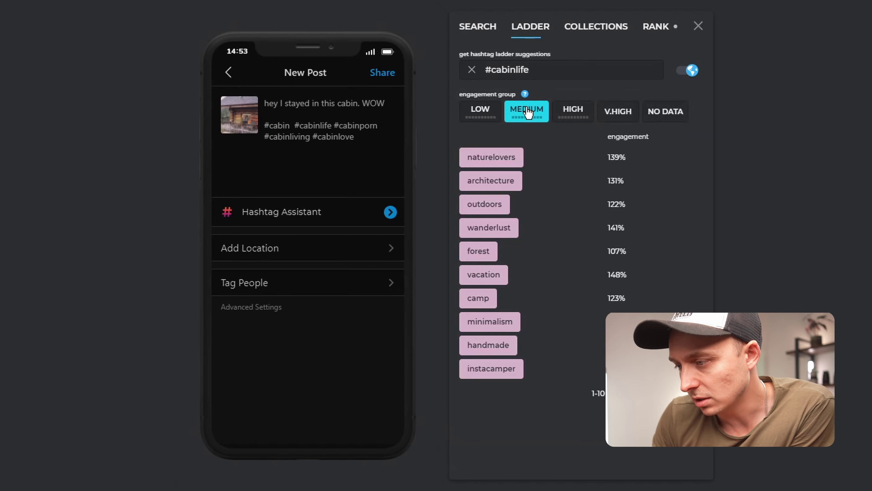
pyautogui.click(575, 114)
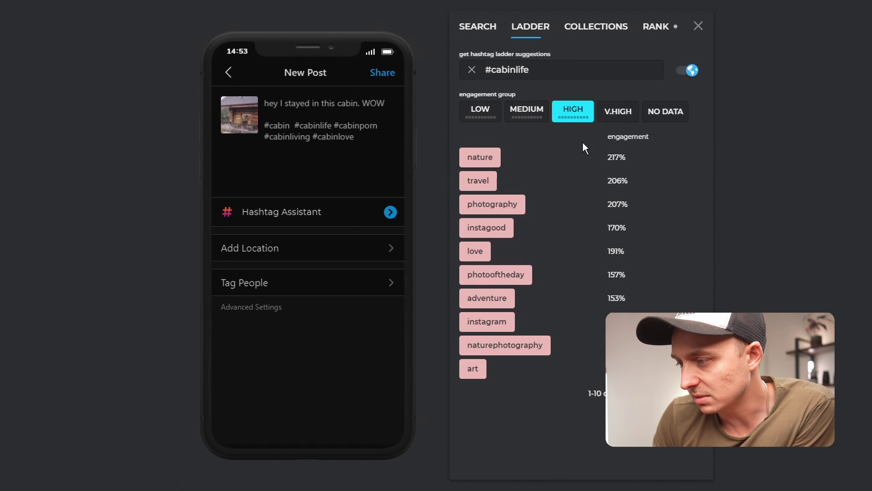
pyautogui.click(610, 117)
pyautogui.click(572, 116)
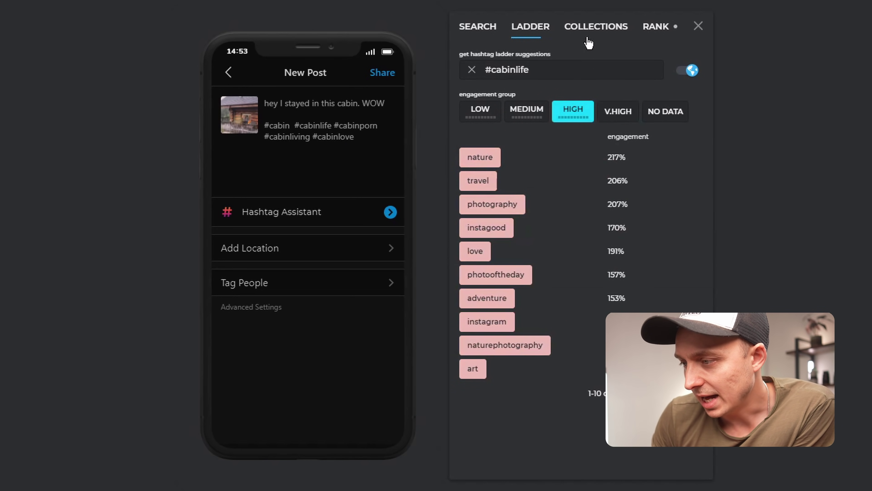
pyautogui.click(590, 29)
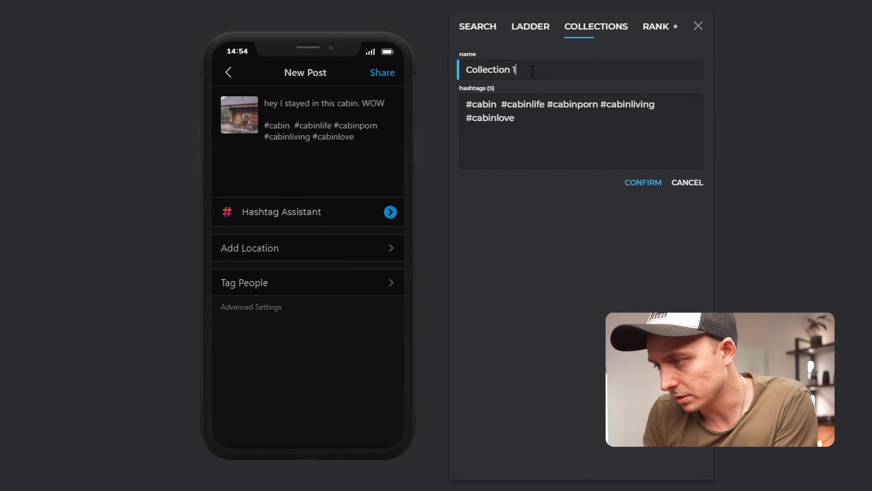
pyautogui.click(649, 182)
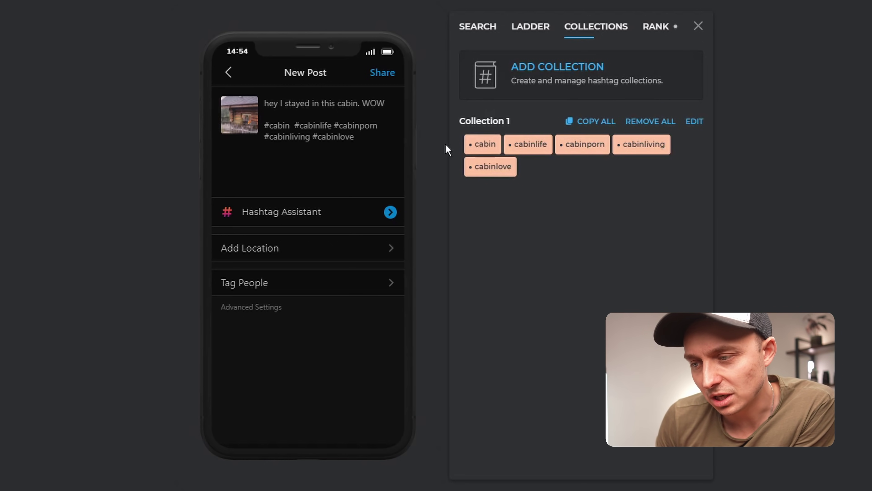
# - Delete all hashtags from the caption and re-insert cabinlife from Collection 1
pyautogui.moveTo(378, 136); pyautogui.dragTo(290, 137)
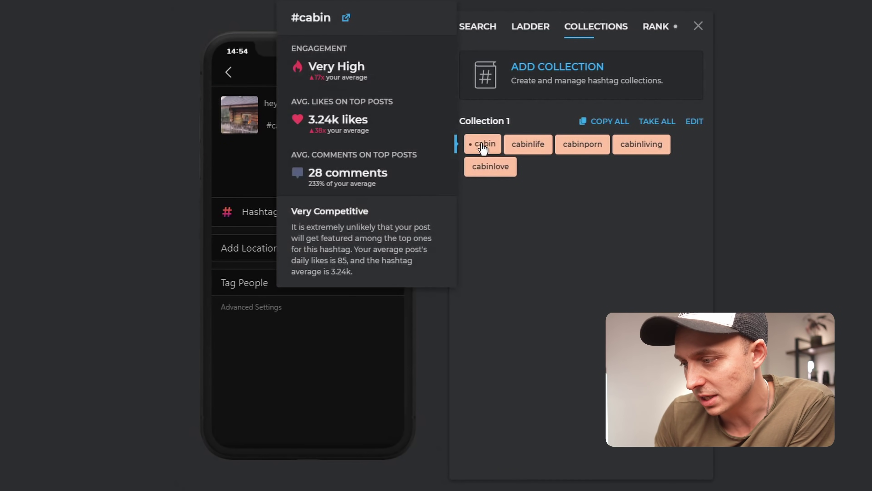
pyautogui.click(519, 148)
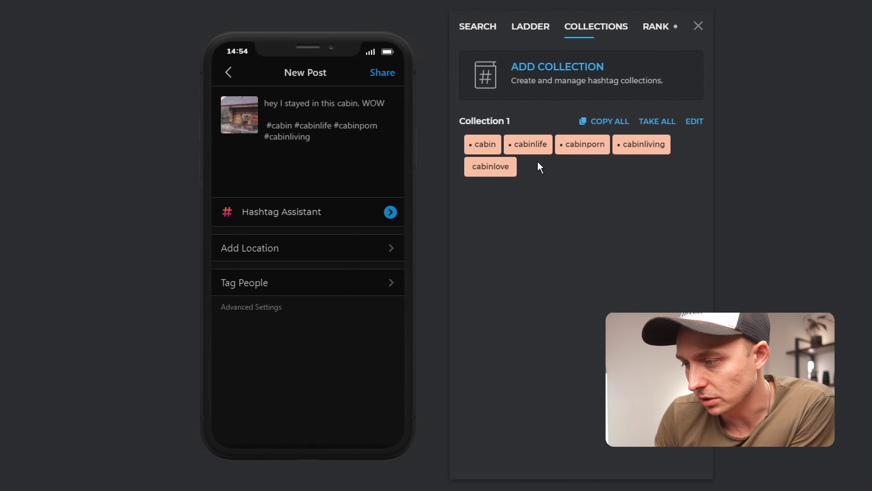
pyautogui.moveTo(353, 136); pyautogui.dragTo(323, 127)
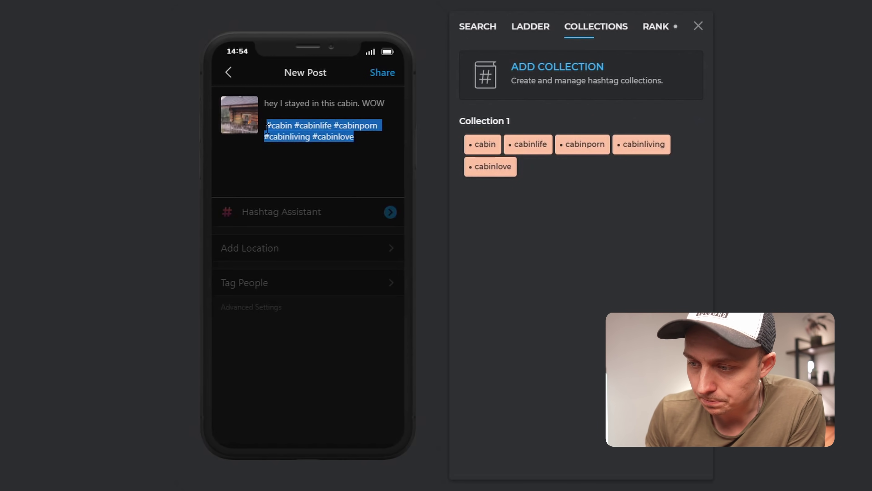
pyautogui.press('BackSpace')
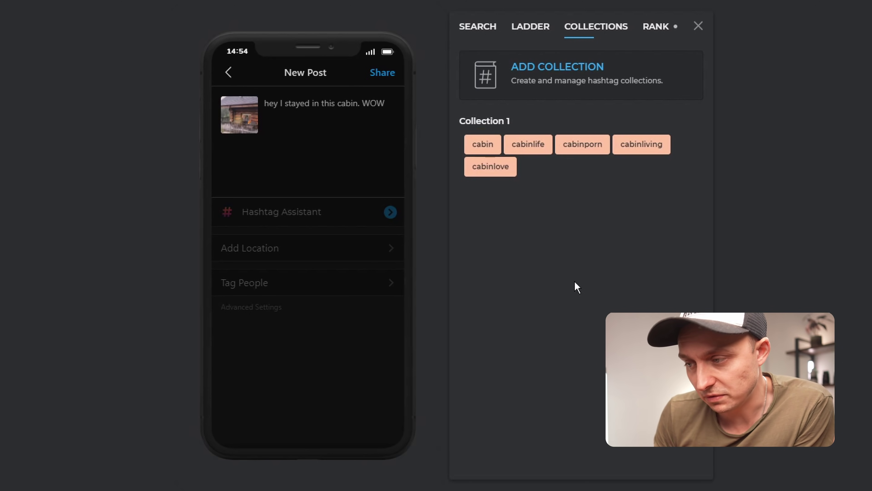
pyautogui.click(534, 145)
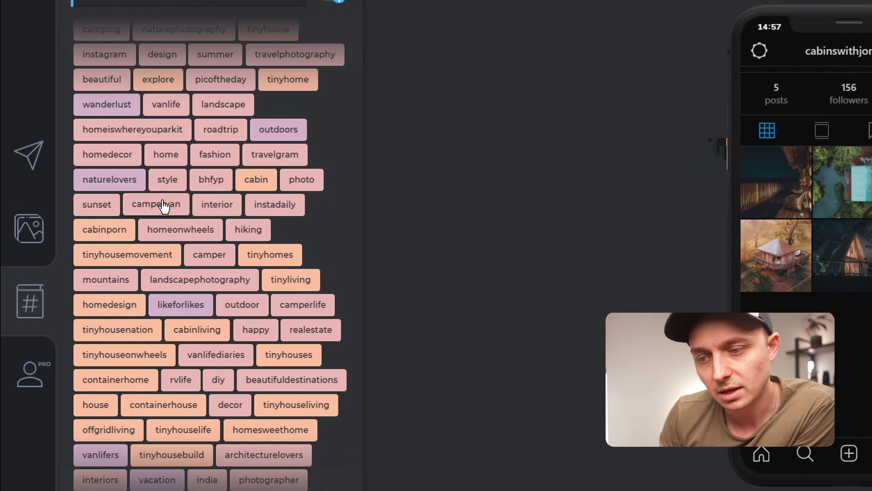
# - Check tinyhousemovement's engagement stats in the #cabinlife #cabinlove results, then dismiss the card
pyautogui.moveTo(106, 219)
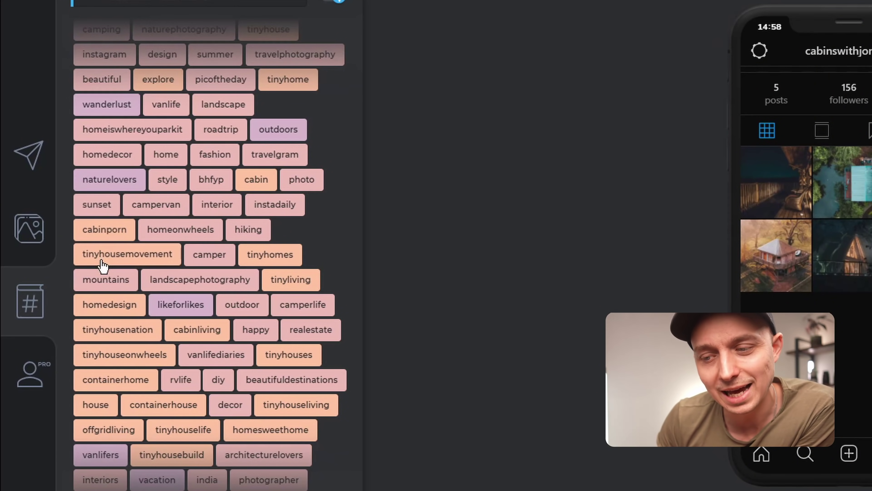
pyautogui.click(102, 266)
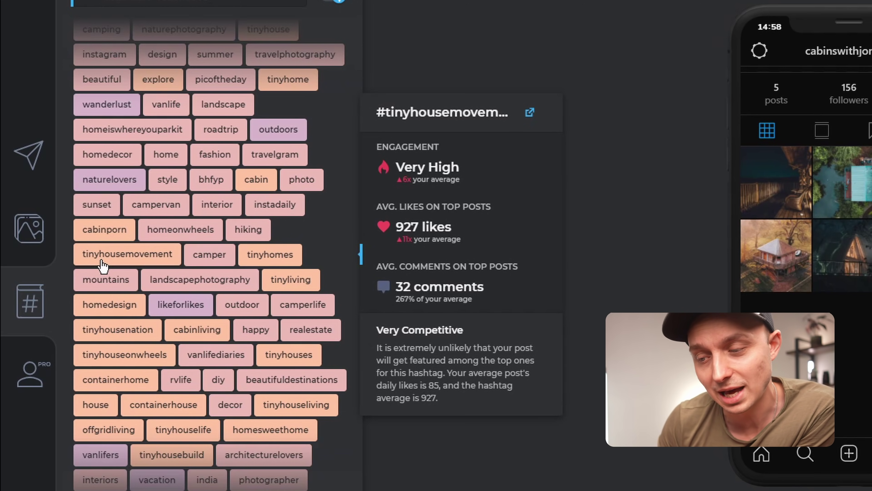
pyautogui.click(110, 256)
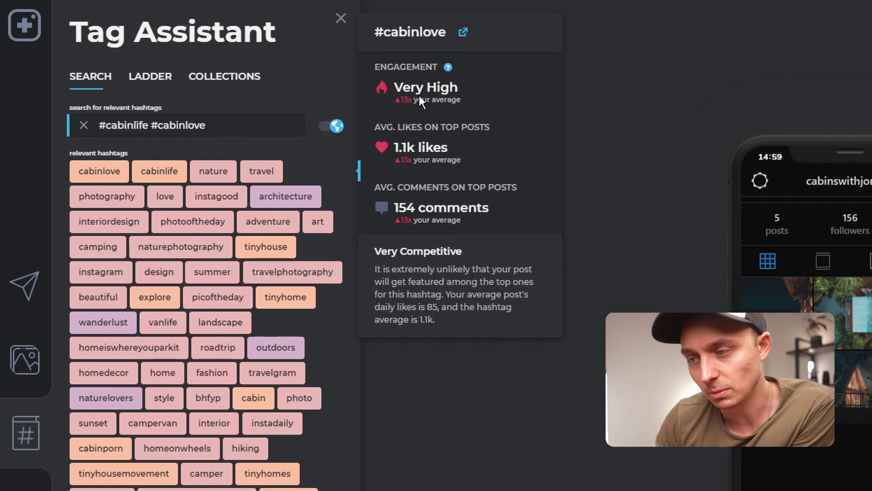
# - Close the Tag Assistant panel and its hashtag info card with Escape
pyautogui.press('Escape')
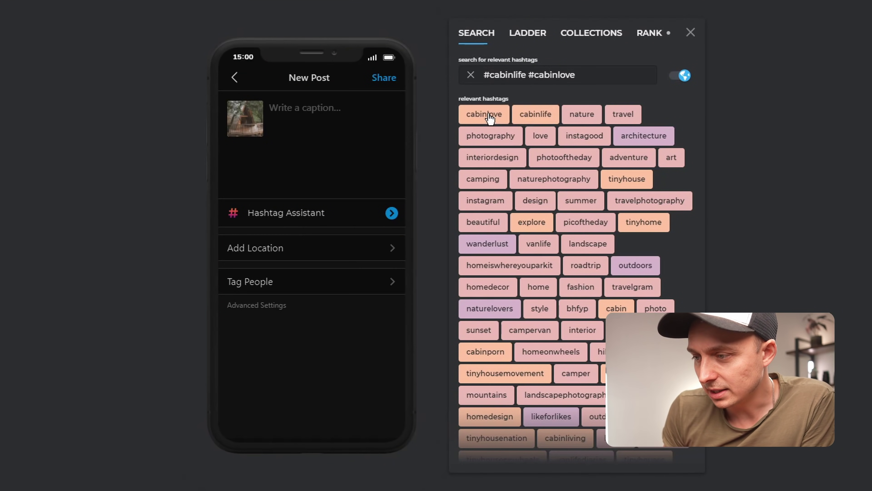
# - Add #cabinlove to the A-frame cabin caption and resume editing after #tinyhome
pyautogui.click(489, 118)
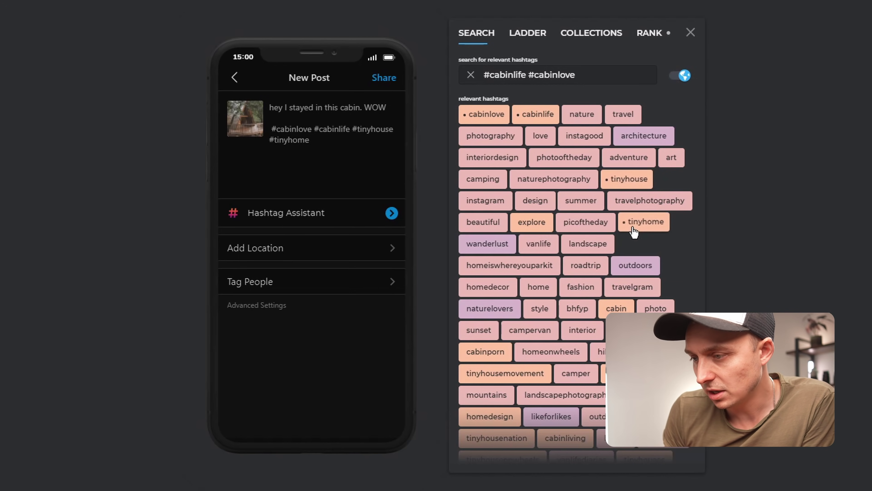
pyautogui.click(343, 146)
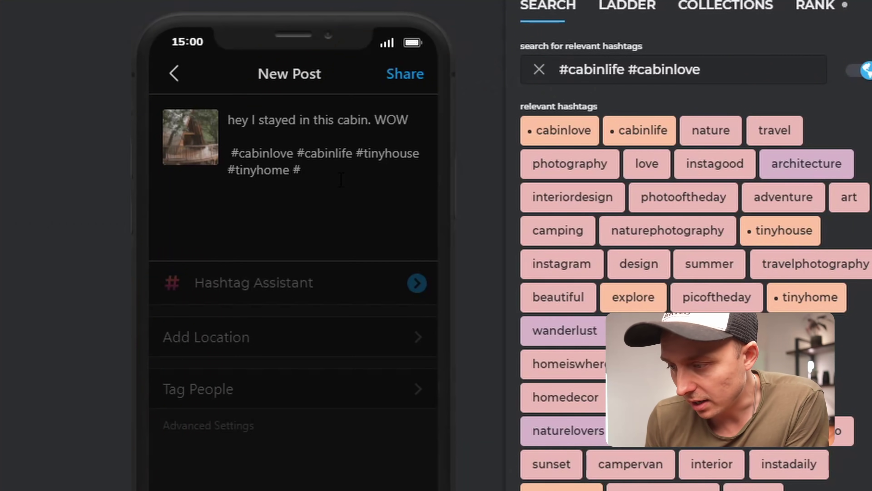
# - Append #cabintime and #cabinhome to the caption, then select all of its hashtags
pyautogui.write('abin')
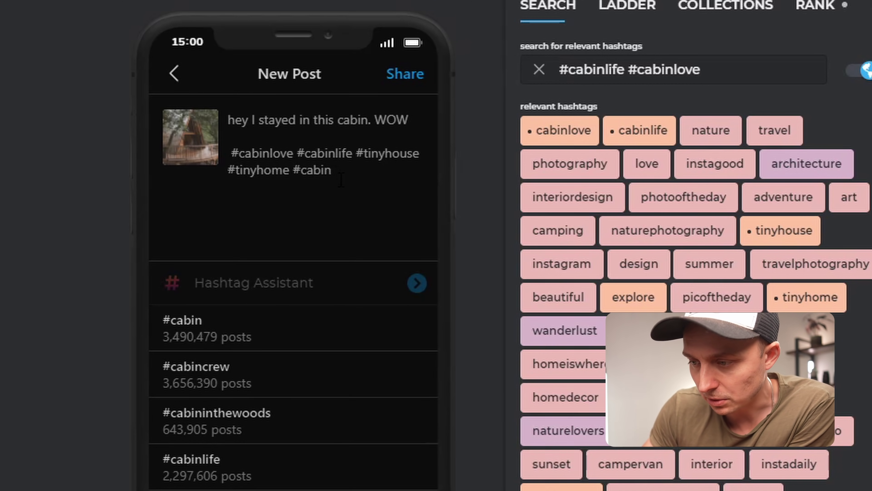
pyautogui.write('g')
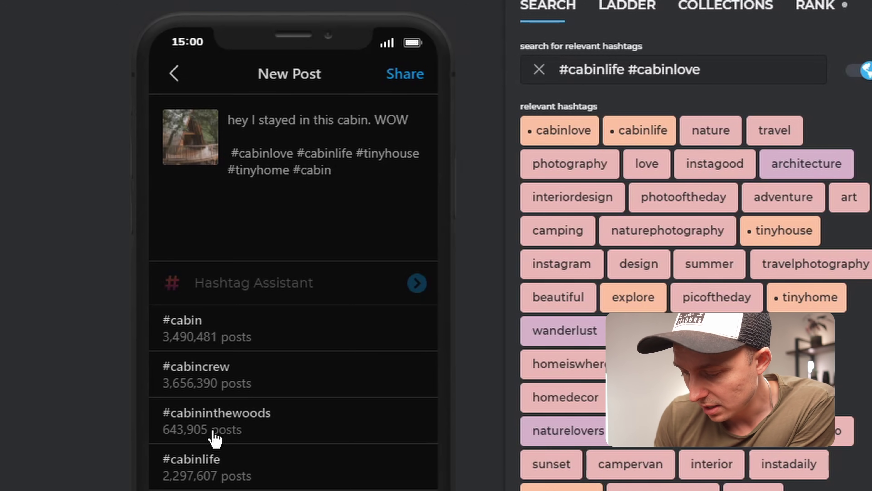
pyautogui.write('h')
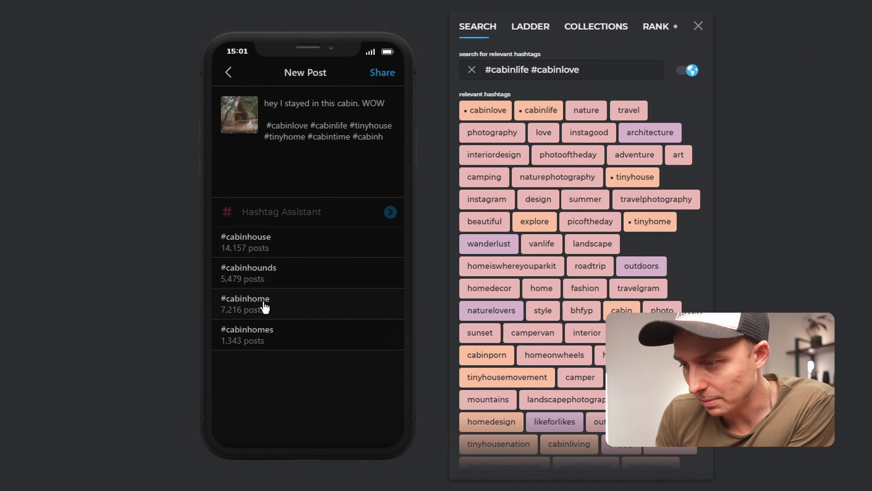
pyautogui.click(263, 303)
pyautogui.moveTo(323, 161); pyautogui.dragTo(270, 129)
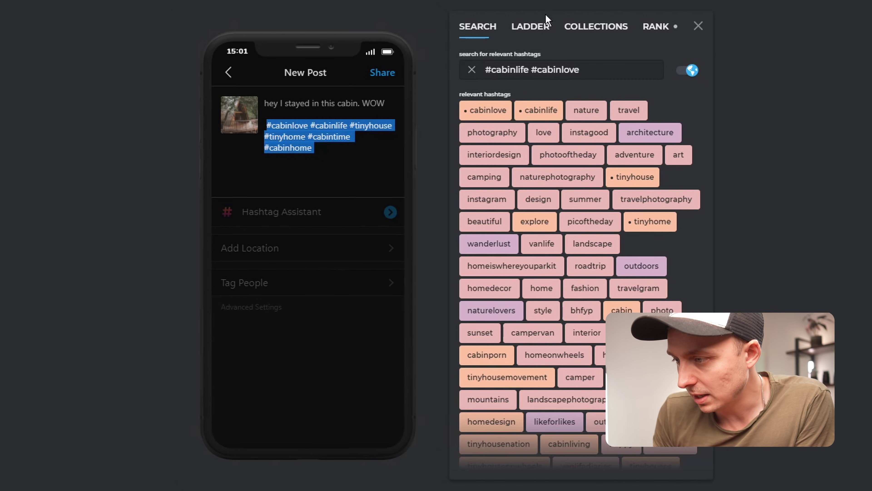
pyautogui.click(570, 35)
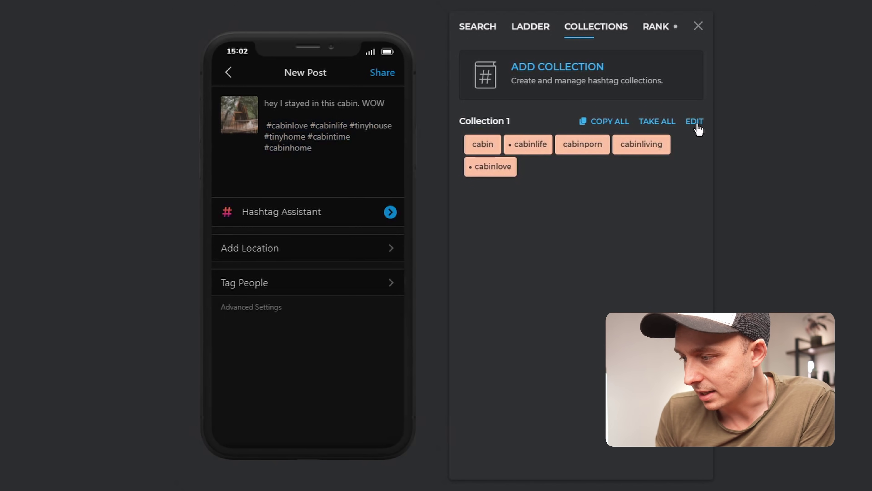
# - Paste the caption hashtags into Collection 1 and save it with nine tags, including #cabintime and #cabinhome
pyautogui.click(695, 122)
pyautogui.write('#cabinlove #cabinlife #tinyhouse #tinyhome #cabintime #cabinhome')
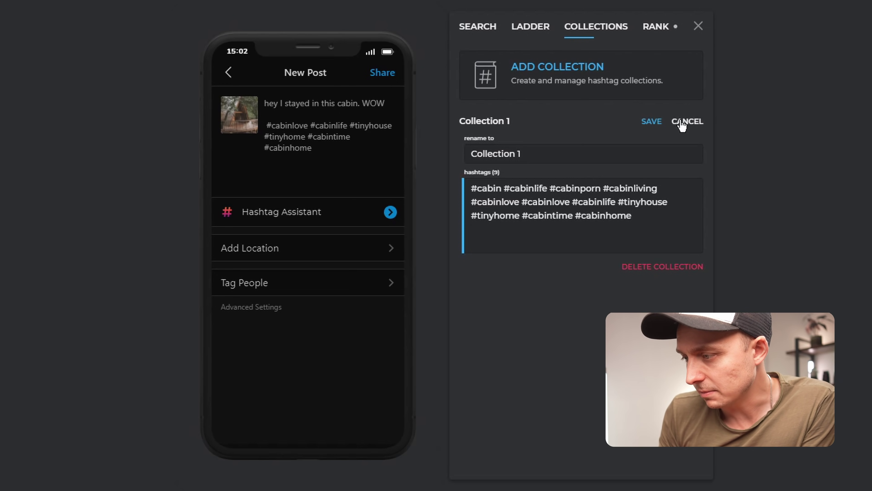
pyautogui.click(654, 122)
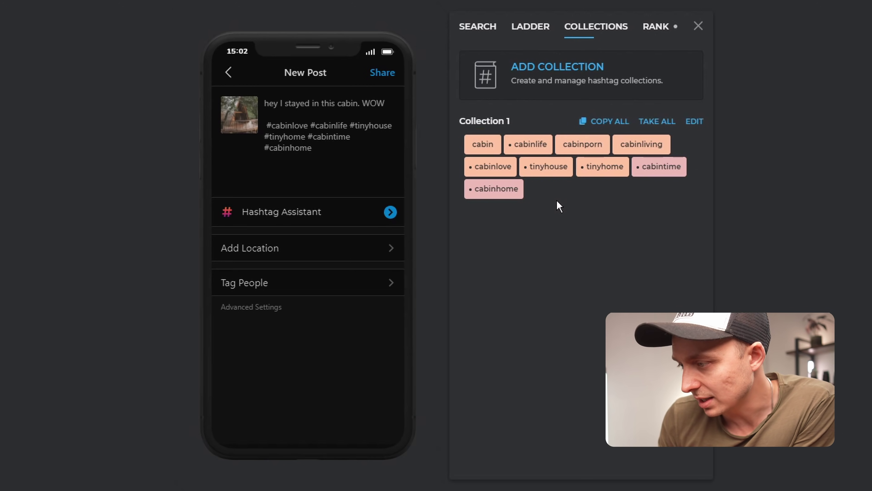
pyautogui.moveTo(510, 192)
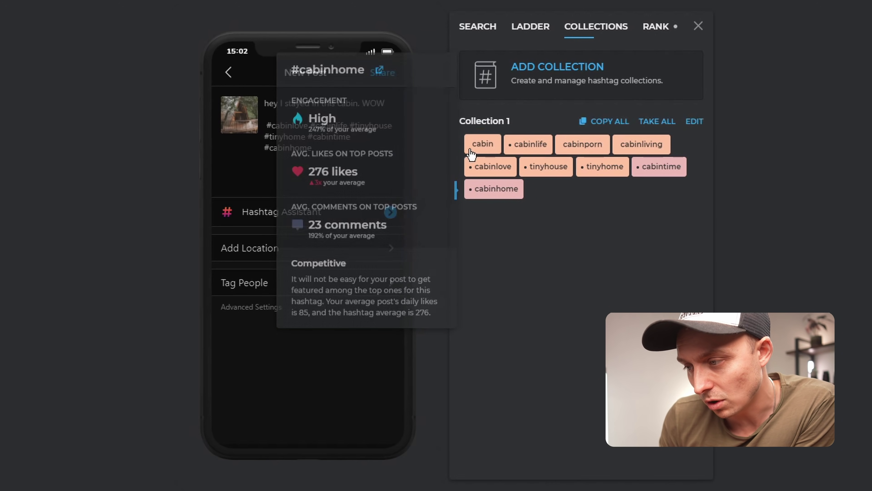
pyautogui.moveTo(475, 151)
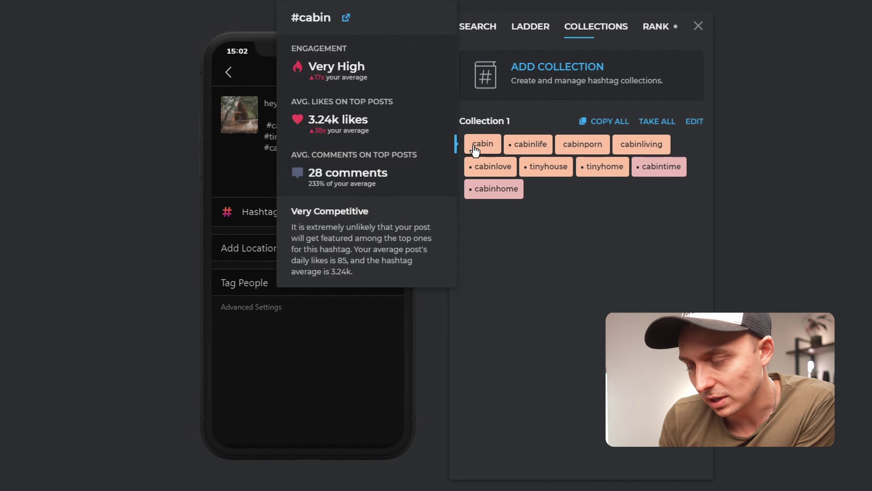